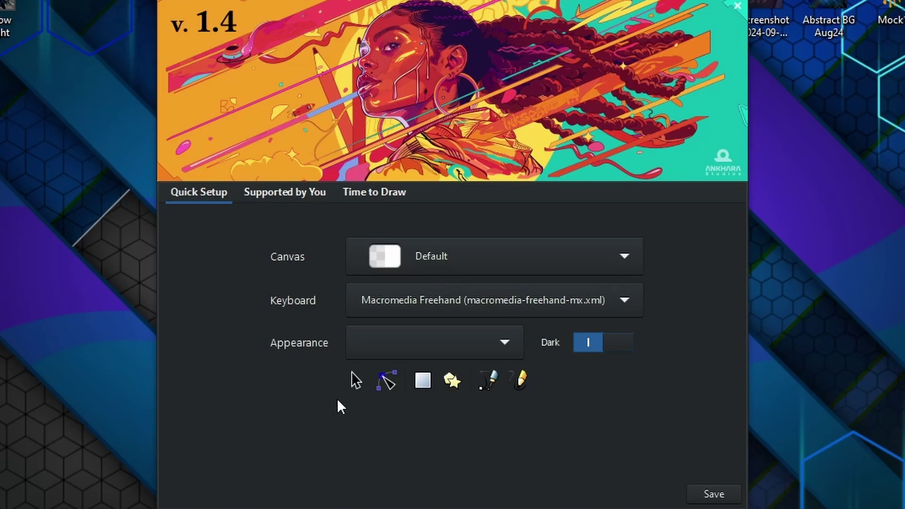
# Step: Browse the welcome tabs and the print, video, social, screen, icon and custom template categories
pyautogui.click(285, 192)
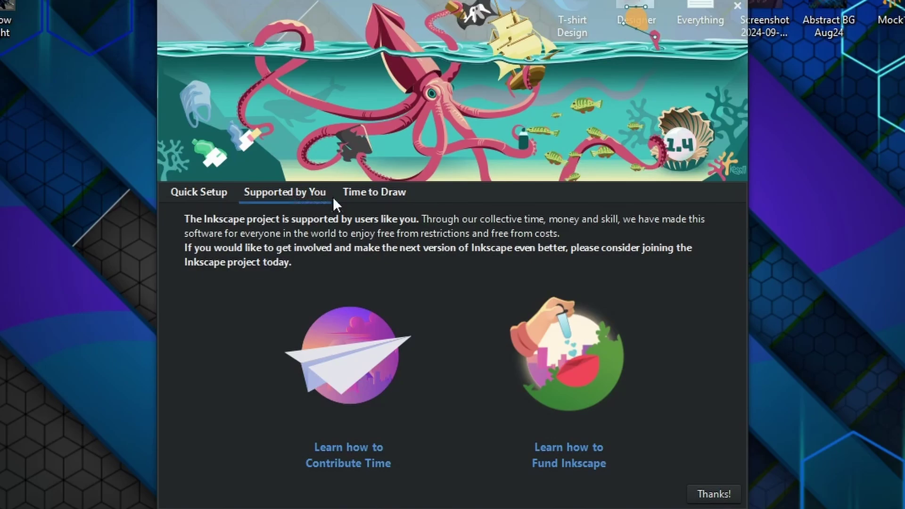
pyautogui.click(361, 192)
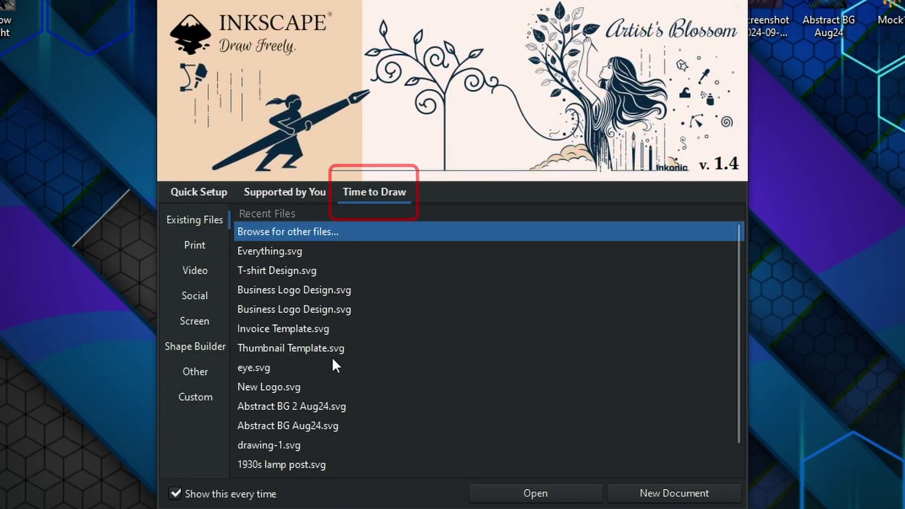
pyautogui.click(194, 243)
pyautogui.click(210, 273)
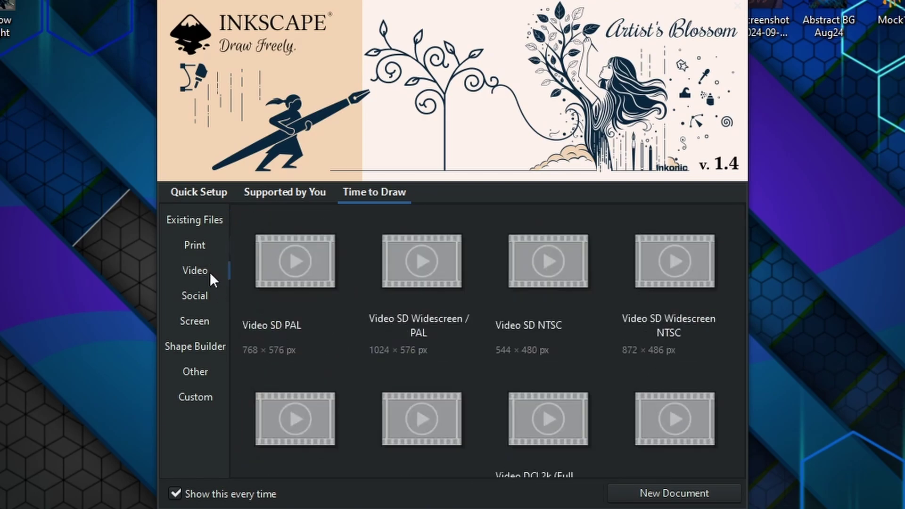
pyautogui.click(195, 297)
pyautogui.click(202, 323)
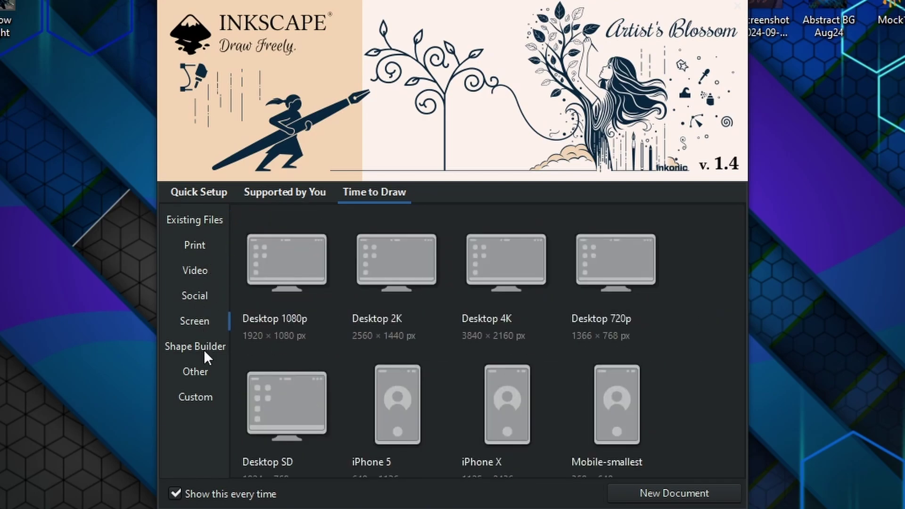
pyautogui.click(197, 348)
pyautogui.click(196, 372)
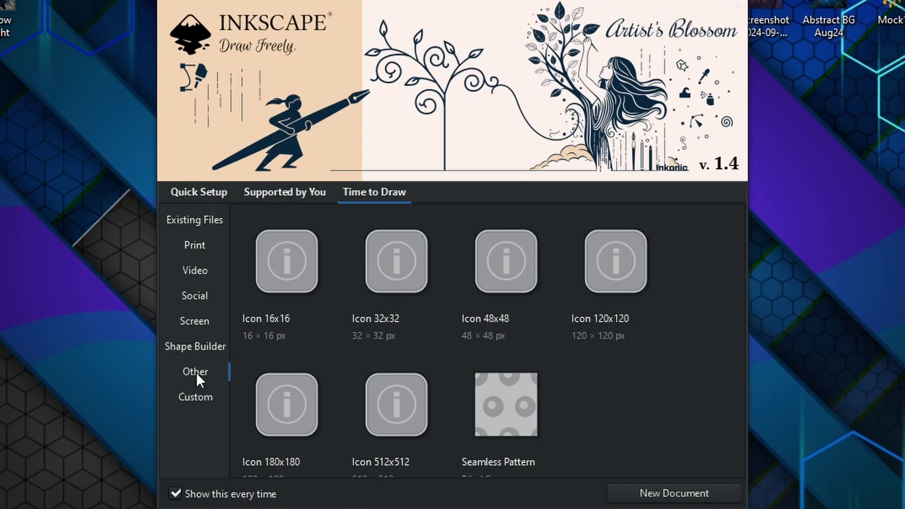
pyautogui.click(196, 399)
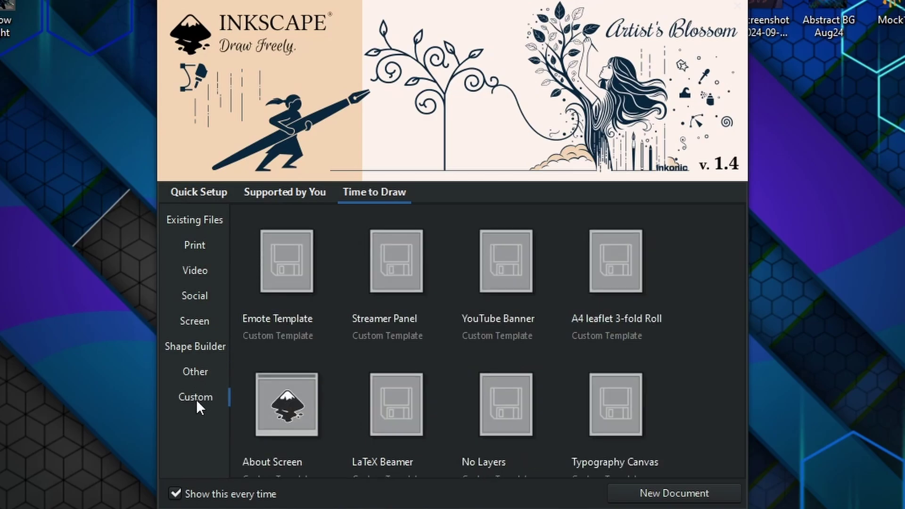
# Step: Create a new blank document from the A4 (Portrait) print template
pyautogui.click(194, 245)
pyautogui.click(294, 264)
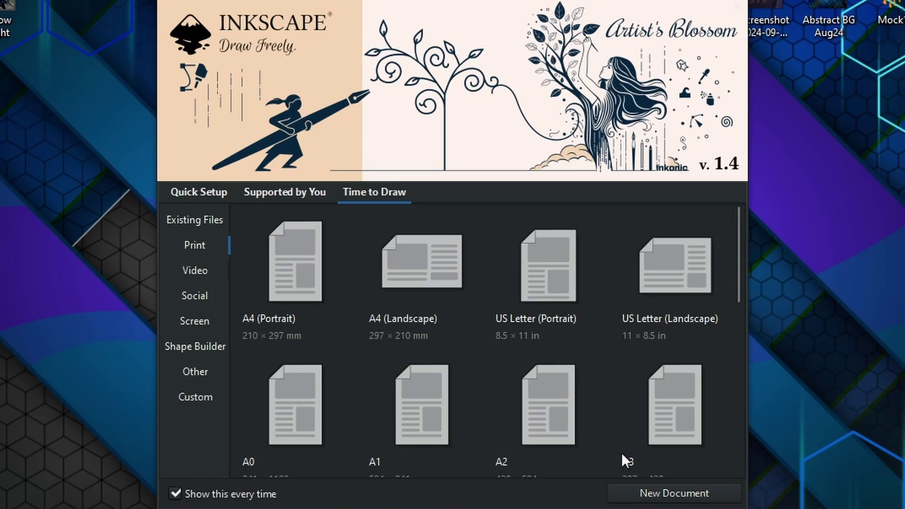
pyautogui.click(692, 496)
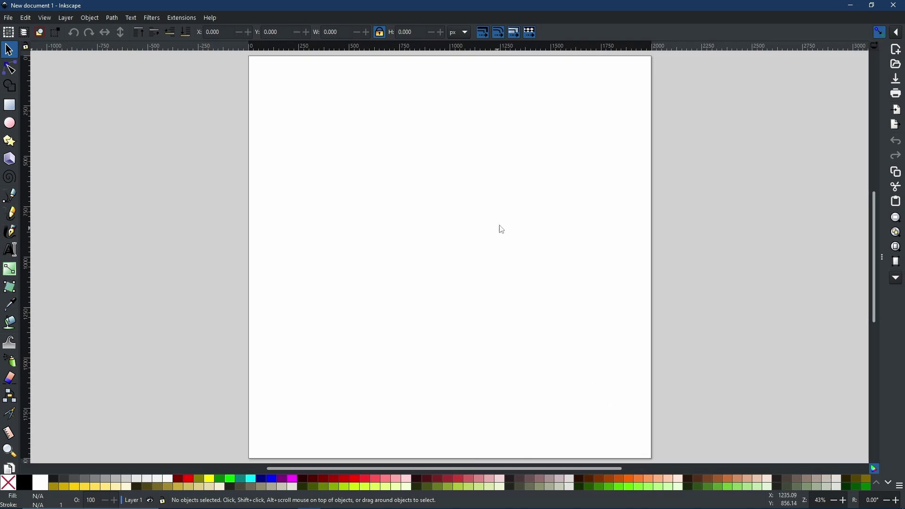
pyautogui.press('ctrl')
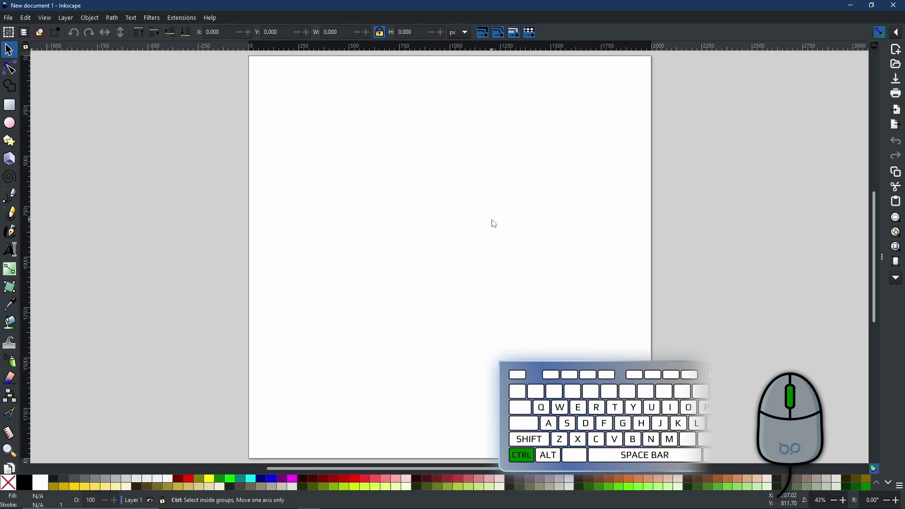
pyautogui.scroll(-4, 494, 224)
pyautogui.scroll(4, 495, 224)
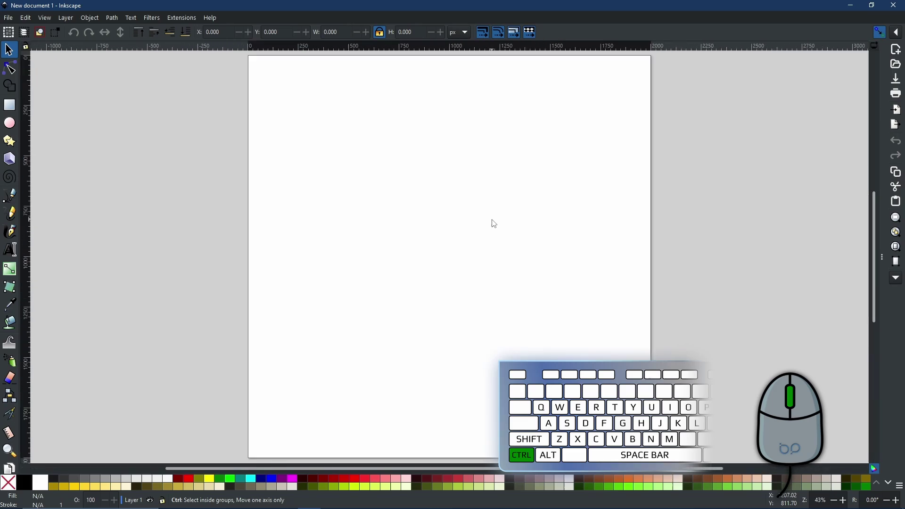
pyautogui.scroll(1, 495, 224)
pyautogui.scroll(-2, 494, 222)
pyautogui.scroll(2, 494, 222)
pyautogui.scroll(-1, 494, 222)
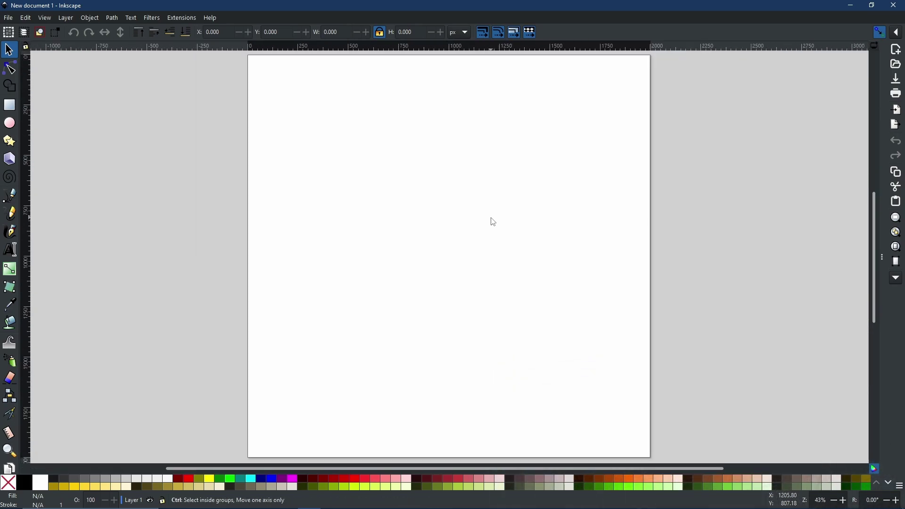
pyautogui.scroll(-1, 493, 222)
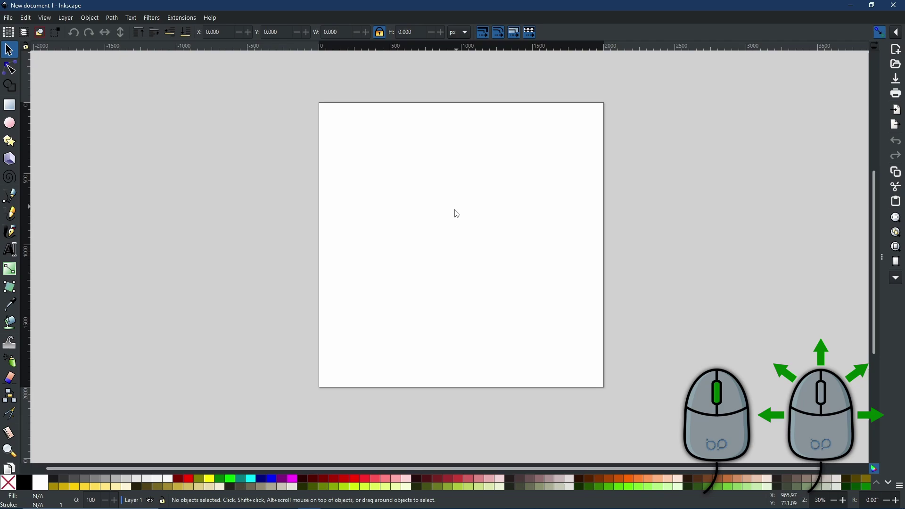
pyautogui.moveTo(470, 210); pyautogui.dragTo(438, 211)
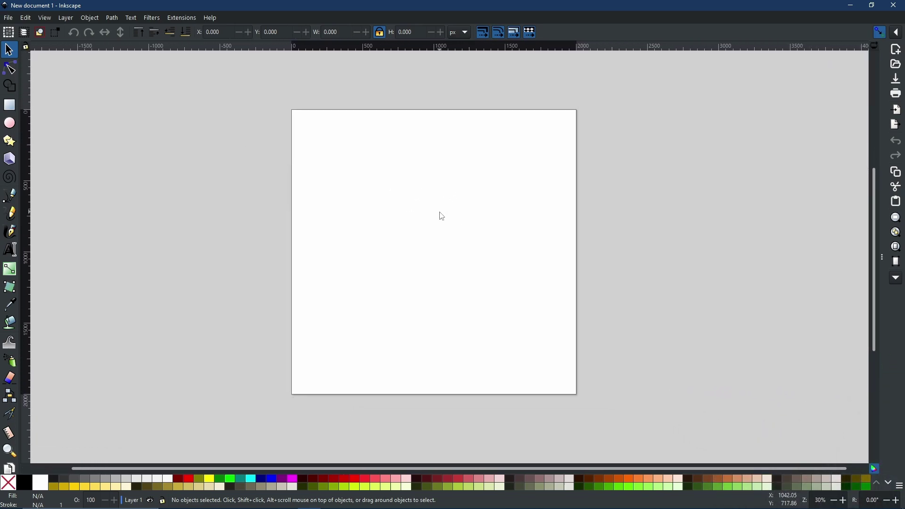
pyautogui.press('5')
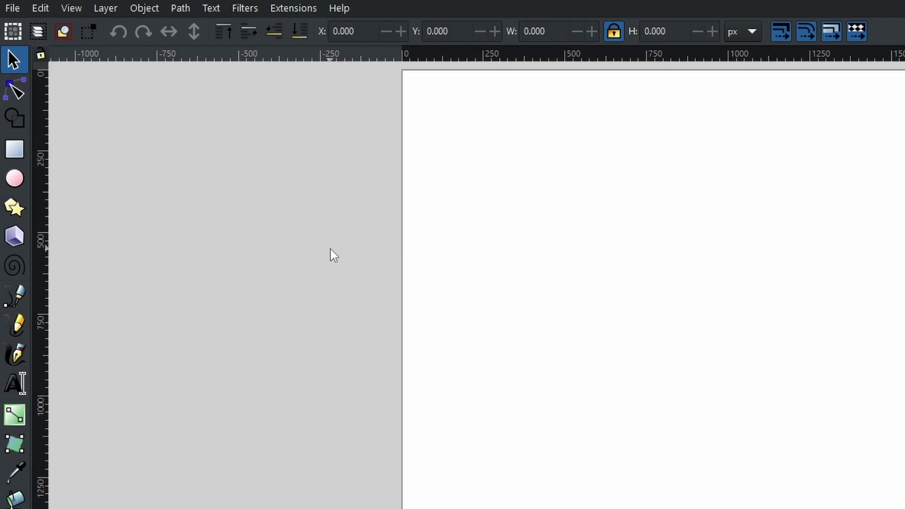
pyautogui.click(12, 8)
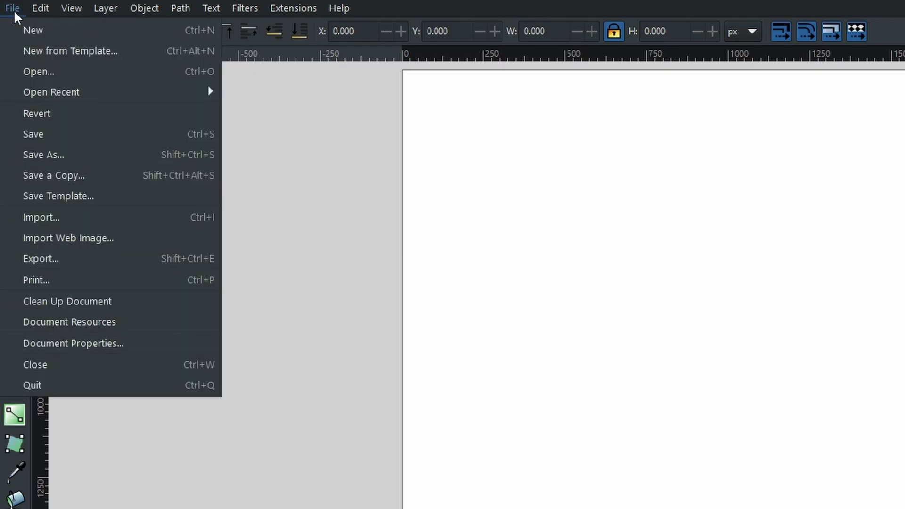
pyautogui.moveTo(41, 7)
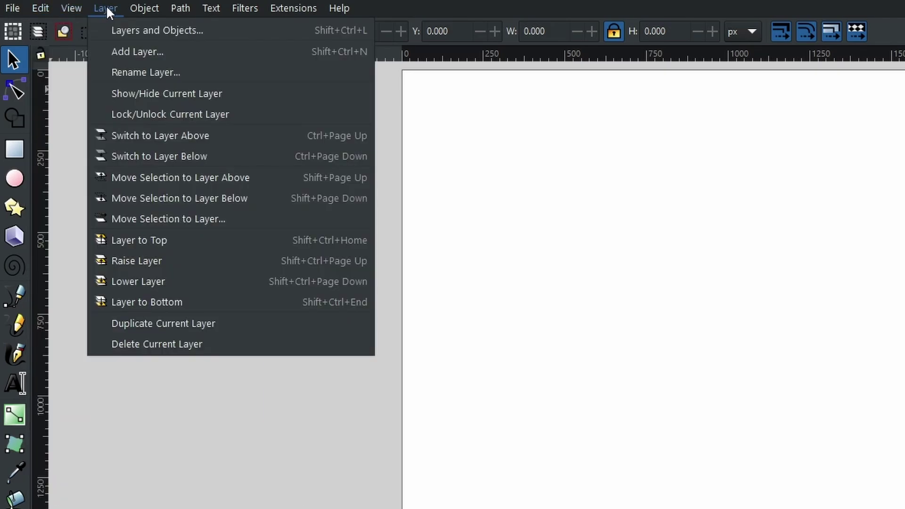
pyautogui.moveTo(147, 8)
pyautogui.moveTo(181, 8)
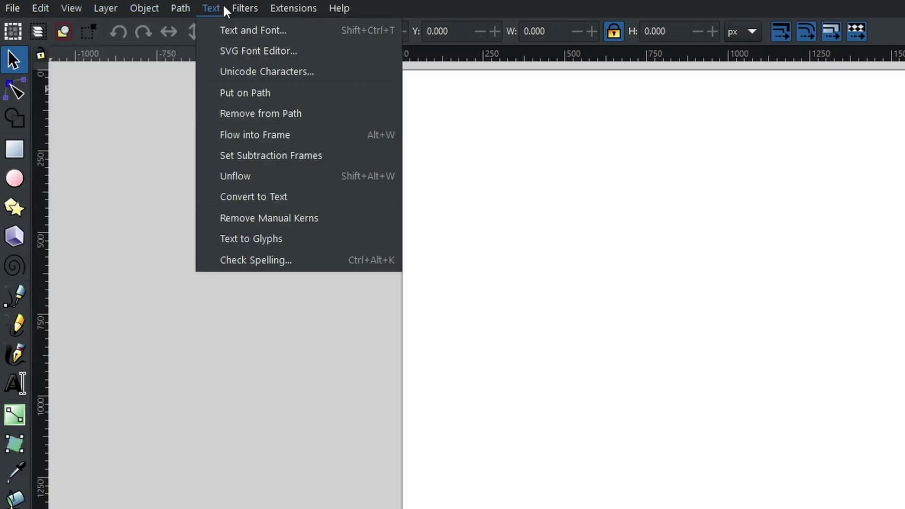
pyautogui.moveTo(282, 5)
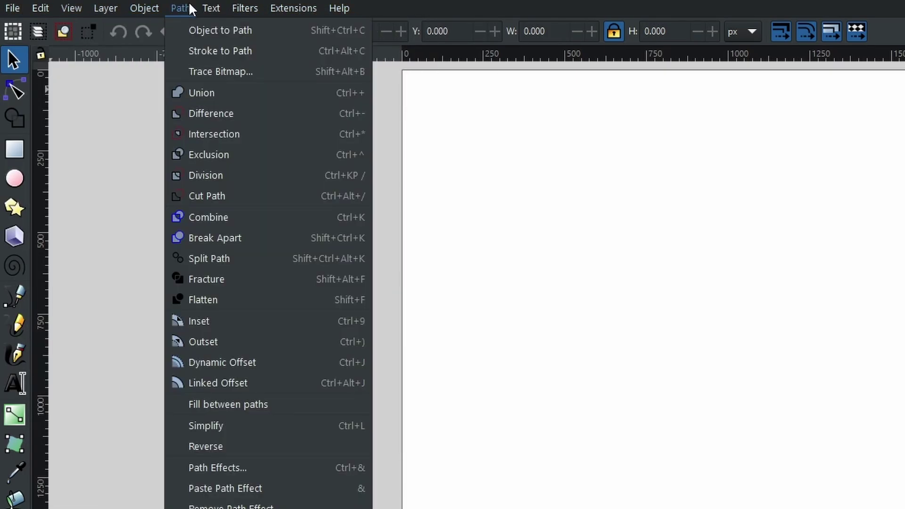
pyautogui.click(703, 225)
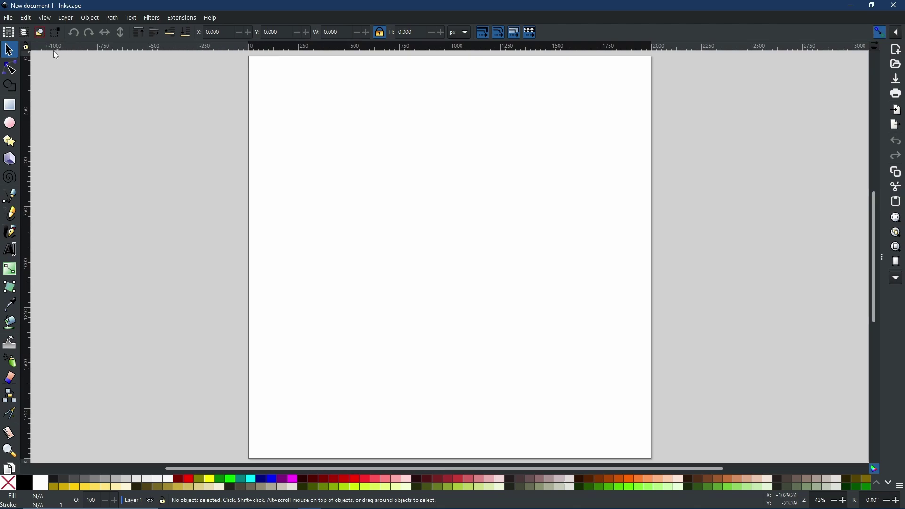
# Step: Step through the Node, Rectangle, Ellipse, Star, 3D Box and Spiral tools, ending on the Pen tool
pyautogui.click(10, 70)
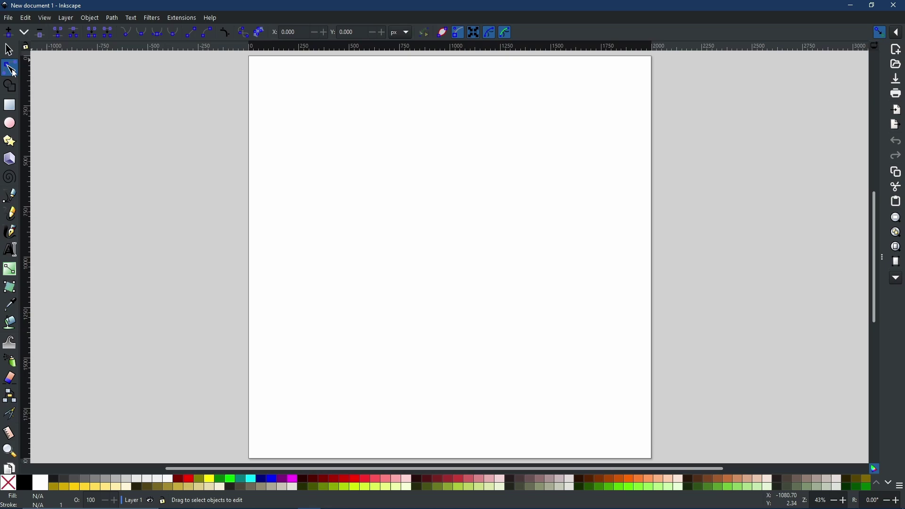
pyautogui.click(10, 104)
pyautogui.click(9, 123)
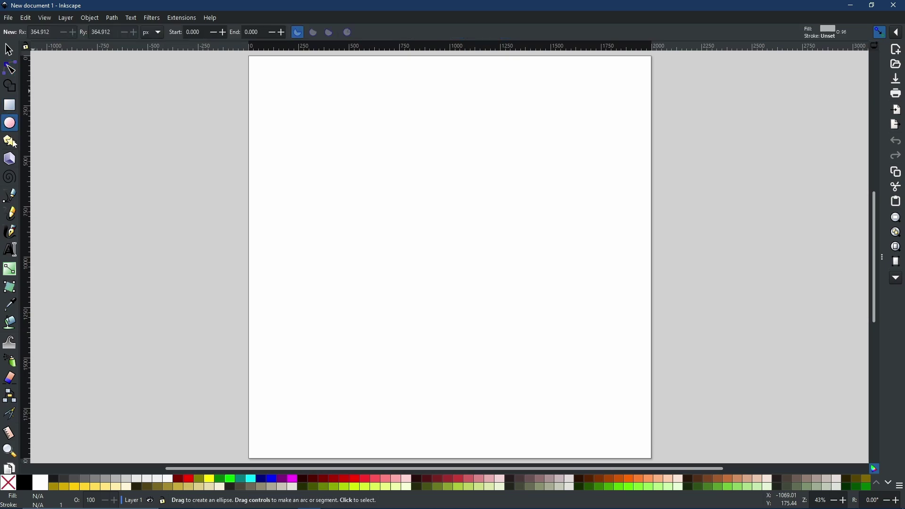
pyautogui.click(12, 142)
pyautogui.click(11, 159)
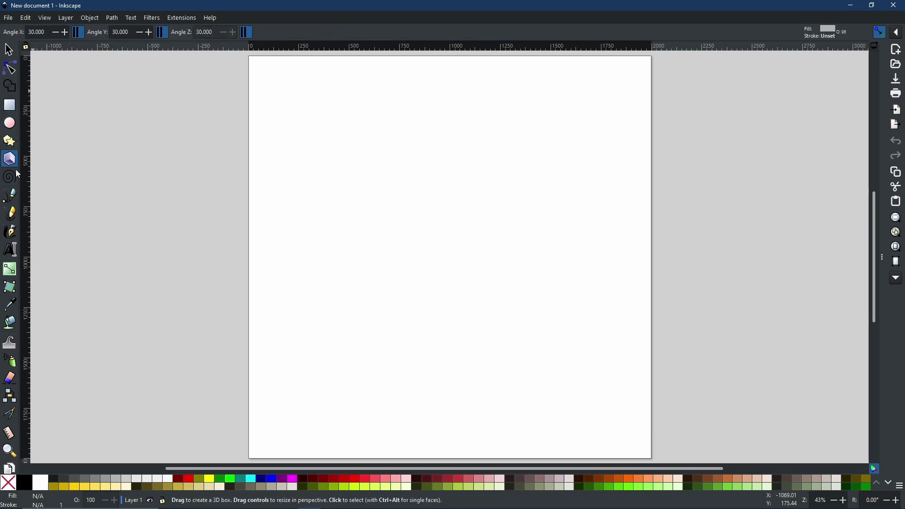
pyautogui.click(9, 178)
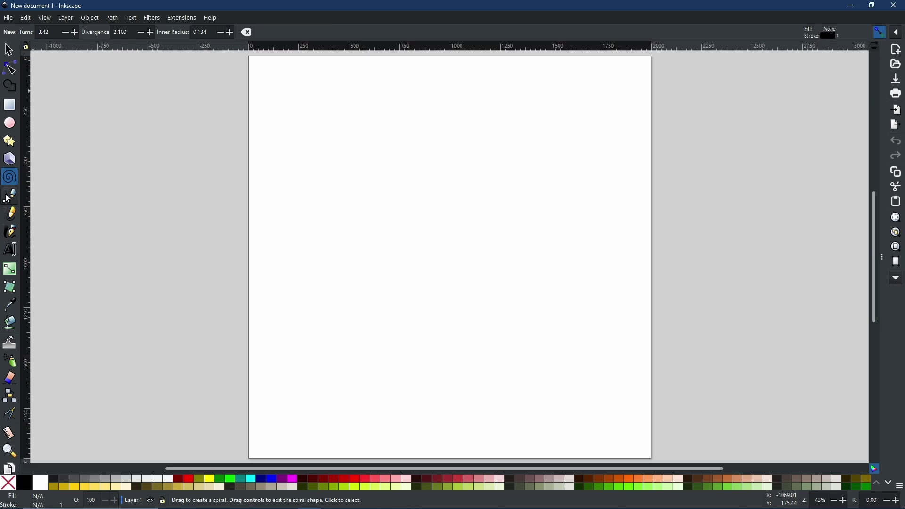
pyautogui.click(10, 195)
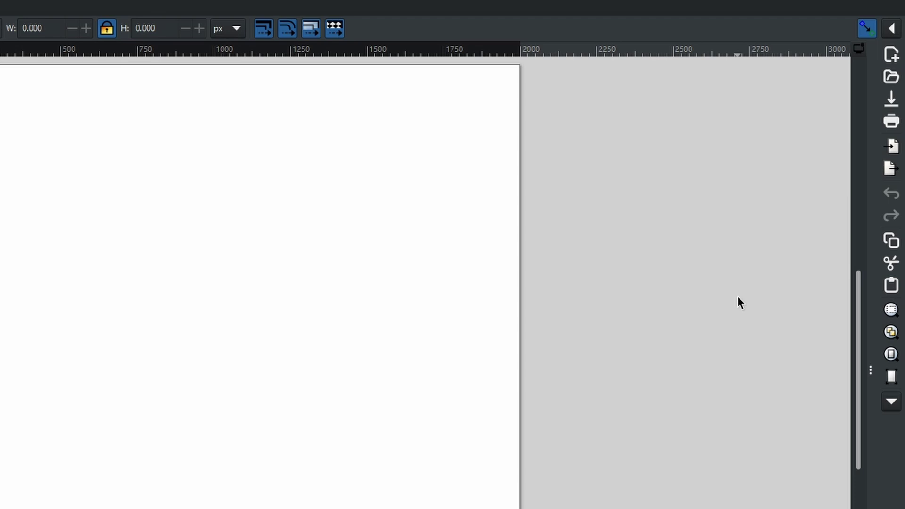
# Step: View the extra commands in the commands bar overflow popup
pyautogui.click(892, 403)
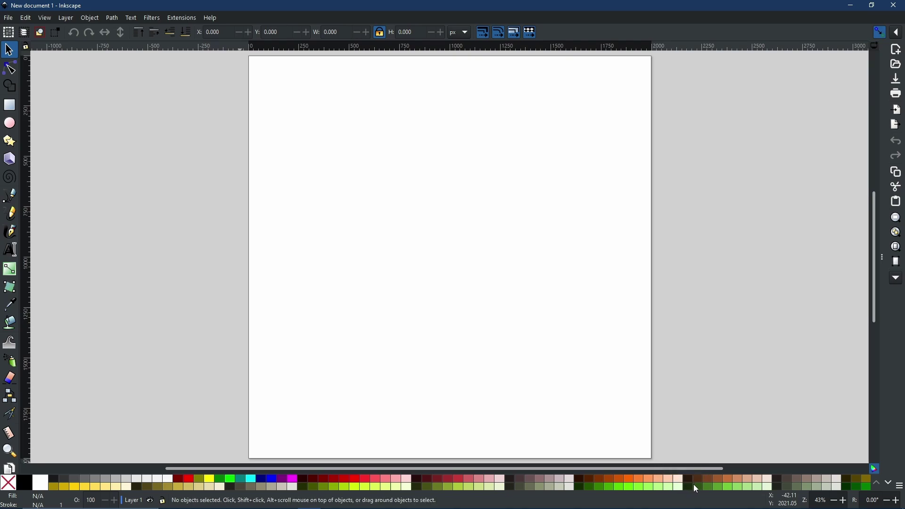
pyautogui.click(900, 487)
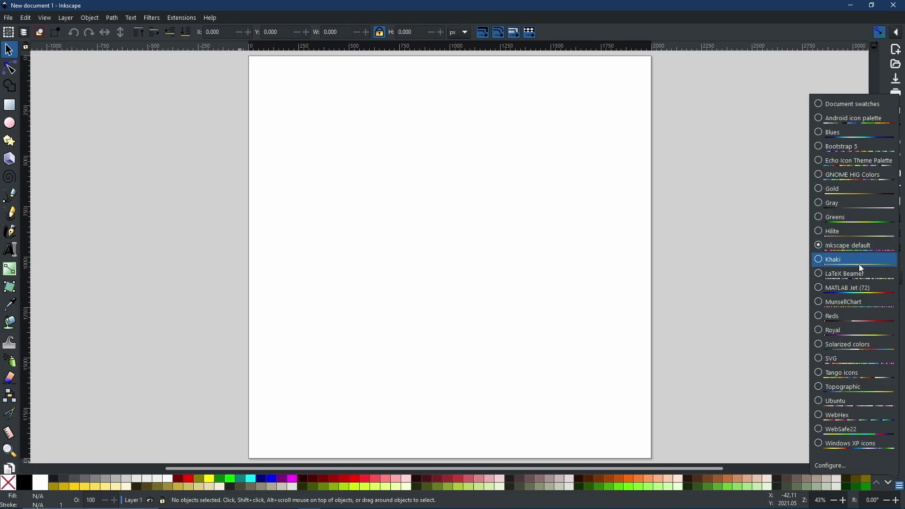
pyautogui.click(847, 174)
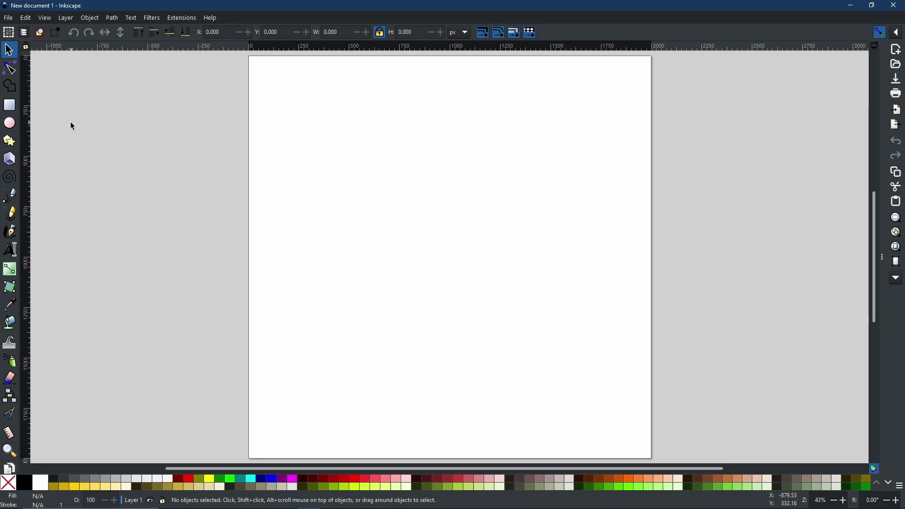
# Step: Draw a rounded rectangle on the upper page and fill it teal after trying cyan
pyautogui.click(10, 108)
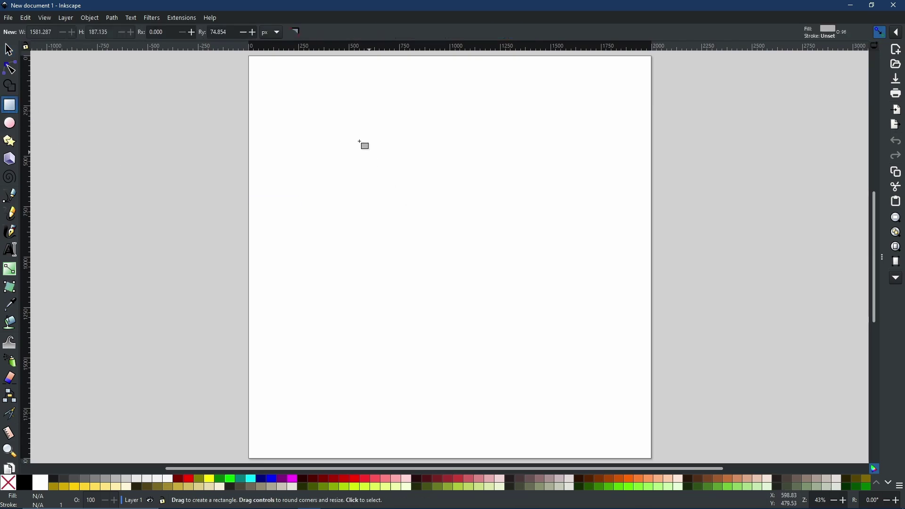
pyautogui.moveTo(349, 130); pyautogui.dragTo(575, 298)
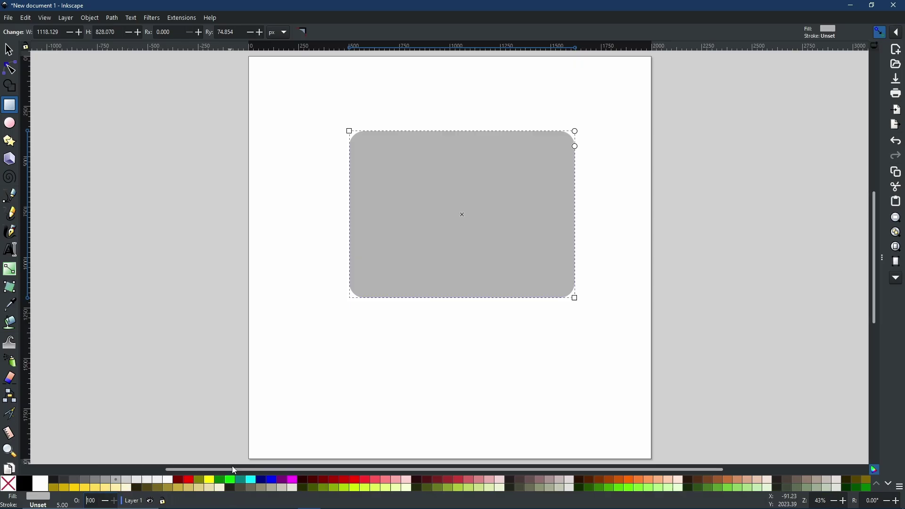
pyautogui.click(252, 480)
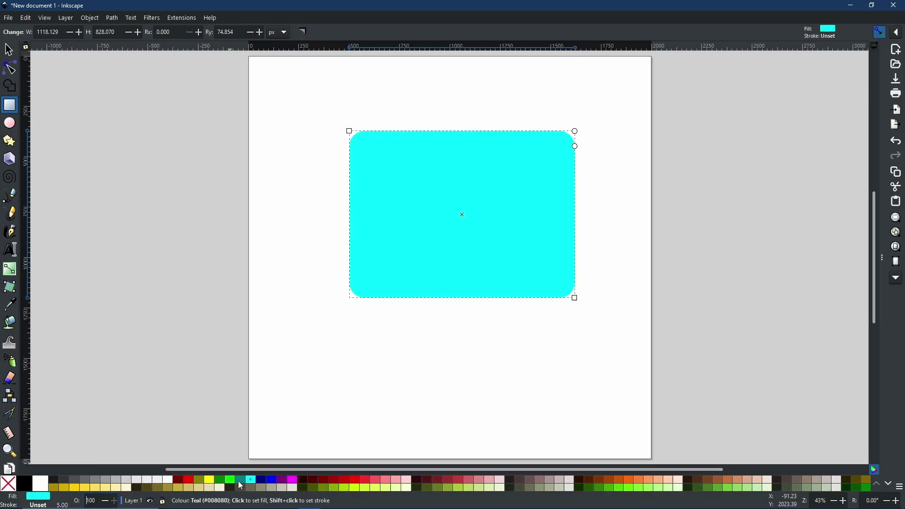
pyautogui.click(238, 485)
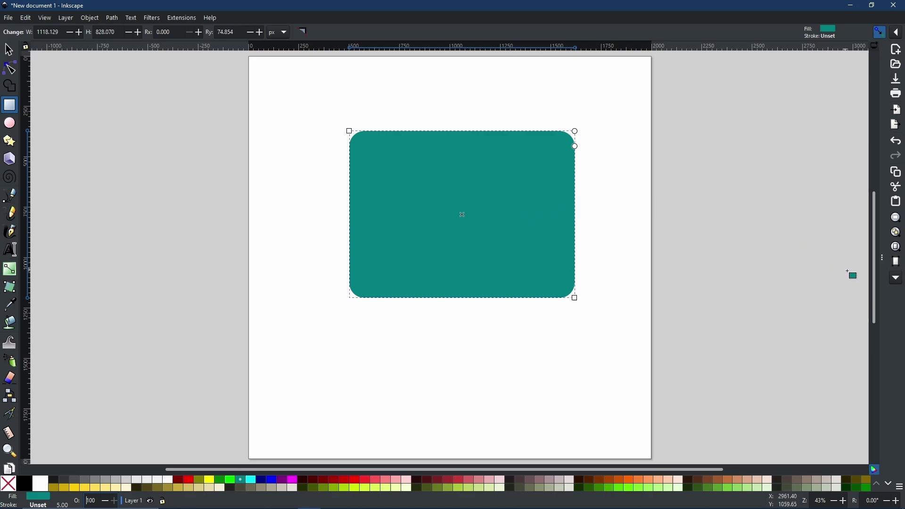
# Step: Open Document Properties from the commands bar overflow to see the 2000 × 2000 px page
pyautogui.click(898, 280)
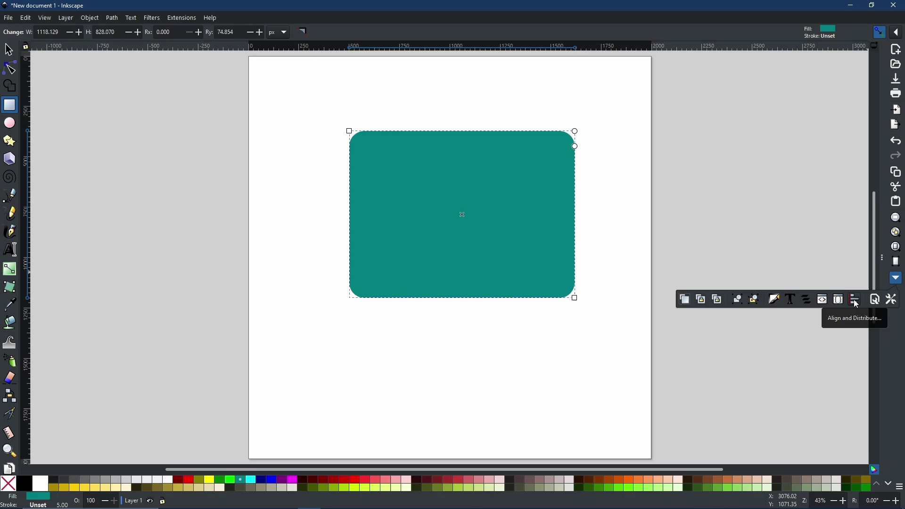
pyautogui.click(774, 299)
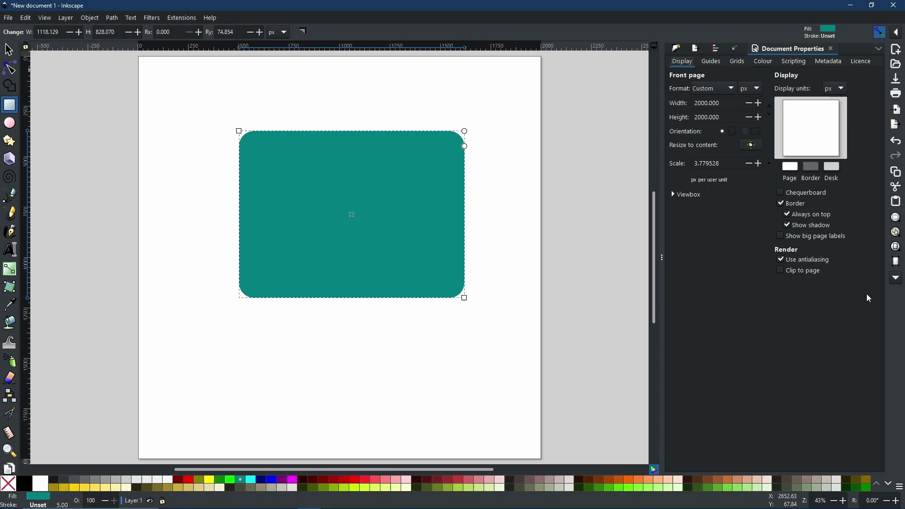
# Step: Keep page units in px and resize the page to content, giving 1118.129 × 828.070 px
pyautogui.click(896, 280)
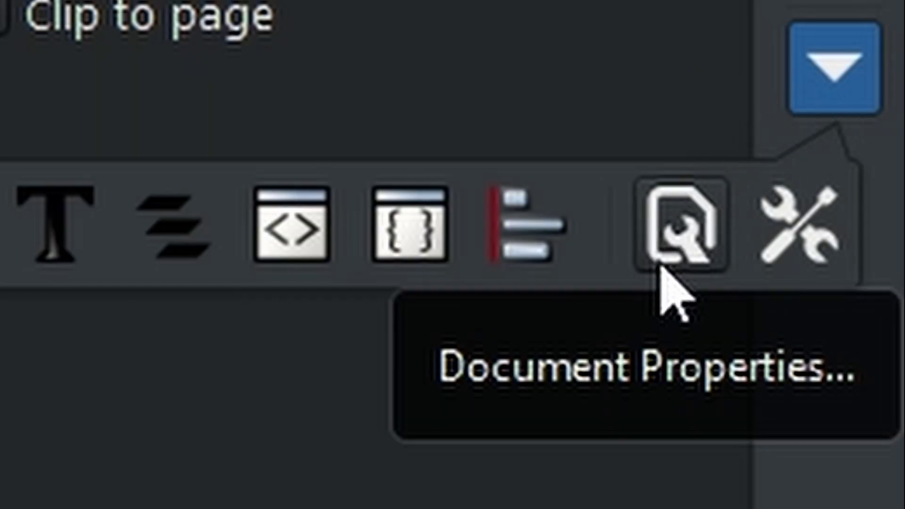
pyautogui.click(661, 267)
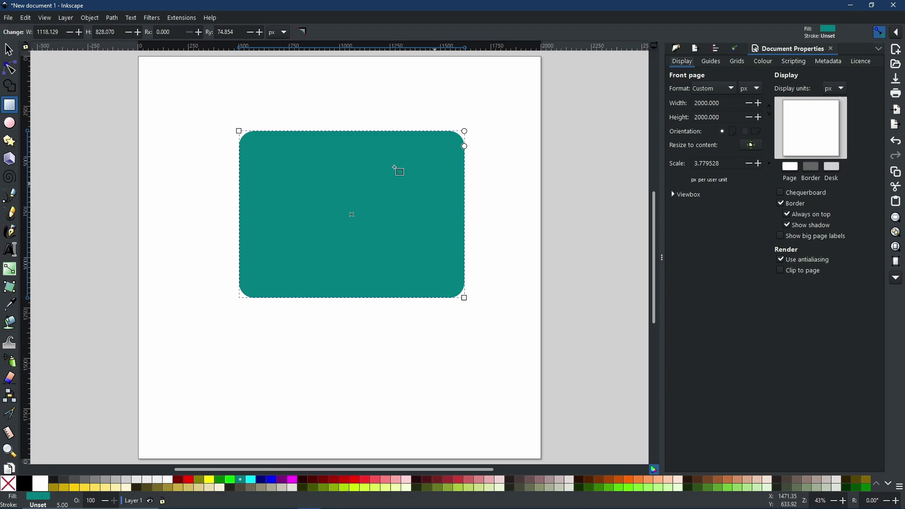
pyautogui.click(8, 19)
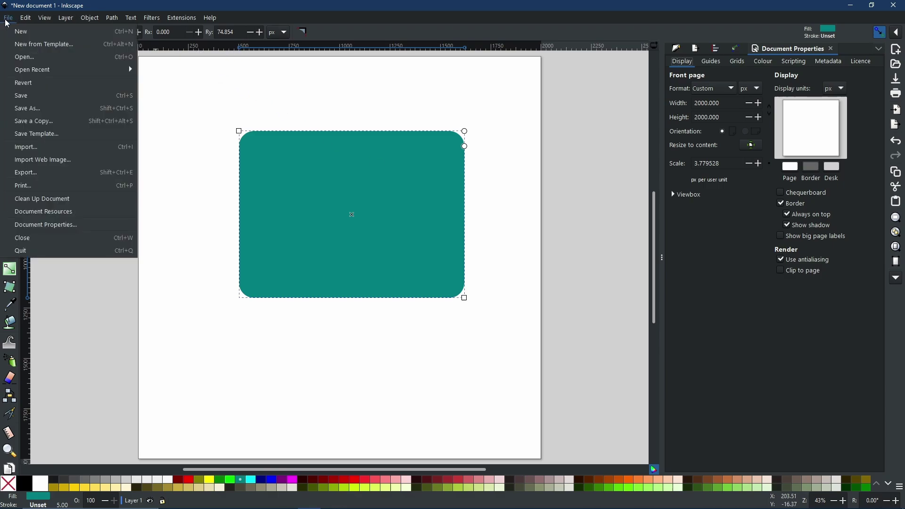
pyautogui.click(67, 226)
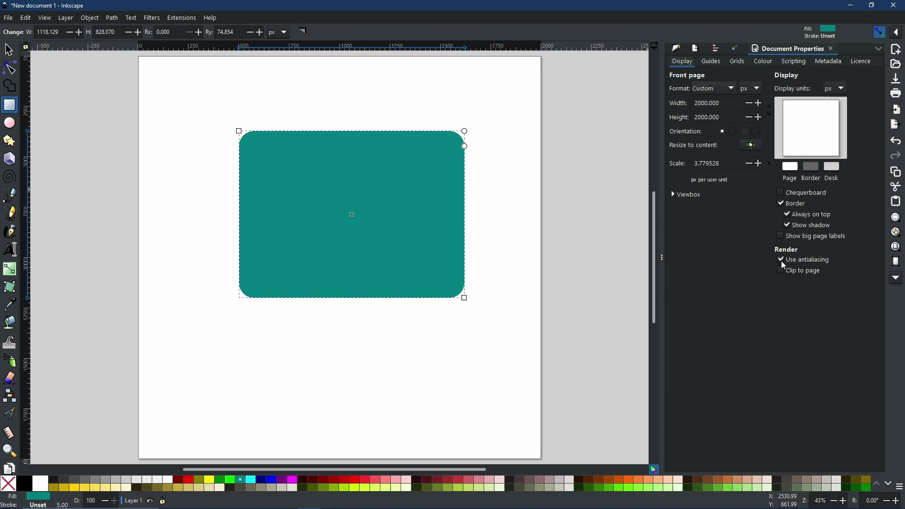
pyautogui.click(751, 96)
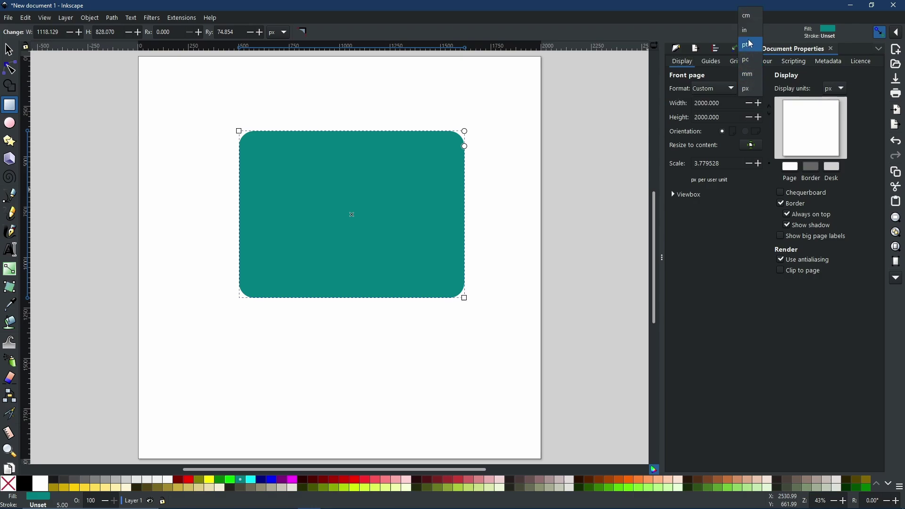
pyautogui.click(769, 92)
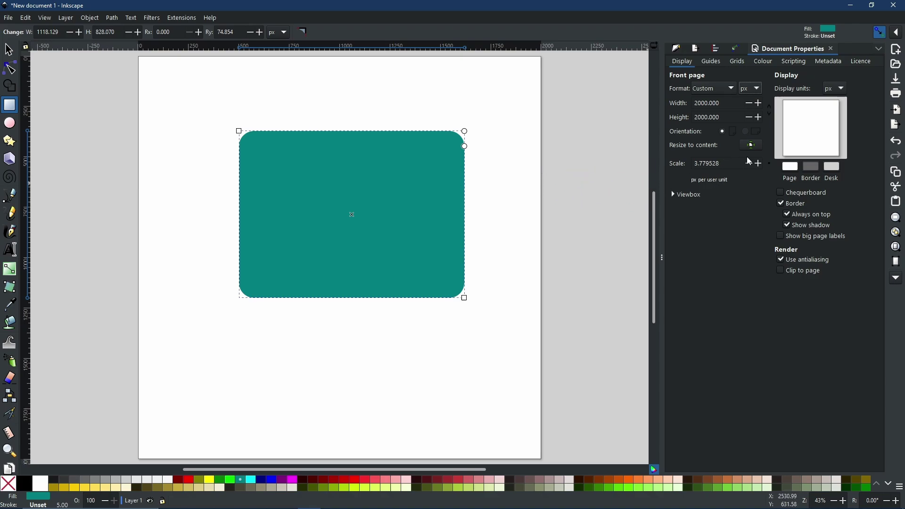
pyautogui.click(754, 146)
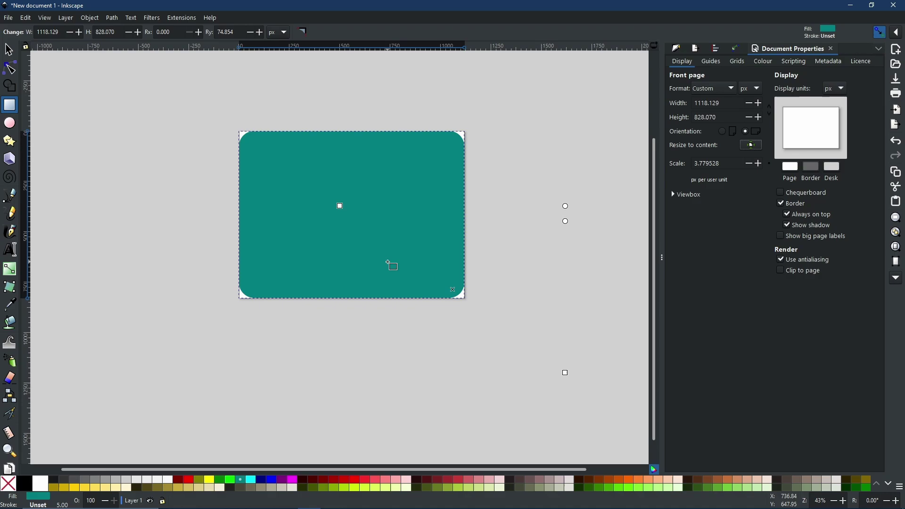
# Step: Draw a second 1052.509 × 842.474 px rectangle over the lower-left and make its corners square
pyautogui.hotkey('ctrl', 'z')
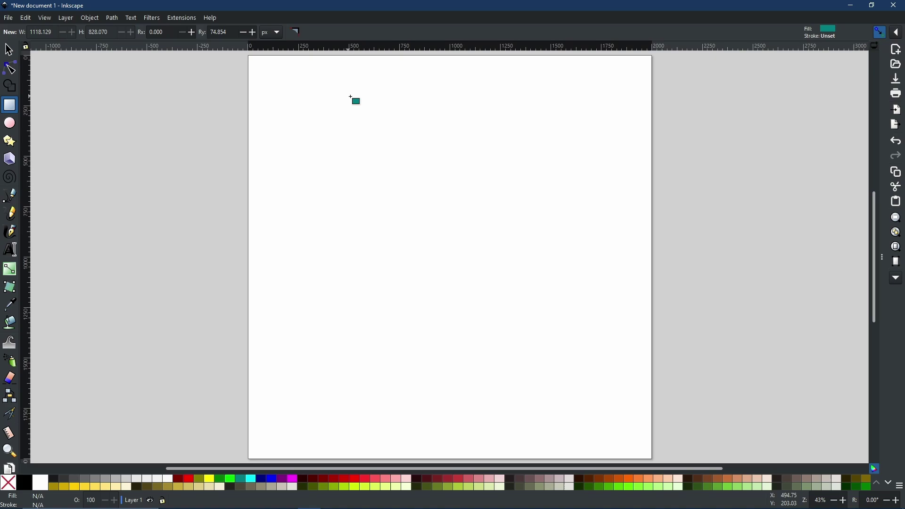
pyautogui.moveTo(350, 97)
pyautogui.mouseDown()
pyautogui.moveTo(608, 262)
pyautogui.moveTo(396, 142)
pyautogui.moveTo(422, 148)
pyautogui.moveTo(583, 270)
pyautogui.moveTo(529, 236)
pyautogui.moveTo(572, 261)
pyautogui.moveTo(554, 245)
pyautogui.moveTo(415, 136)
pyautogui.moveTo(410, 145)
pyautogui.moveTo(607, 313)
pyautogui.moveTo(521, 284)
pyautogui.moveTo(570, 297)
pyautogui.mouseUp()
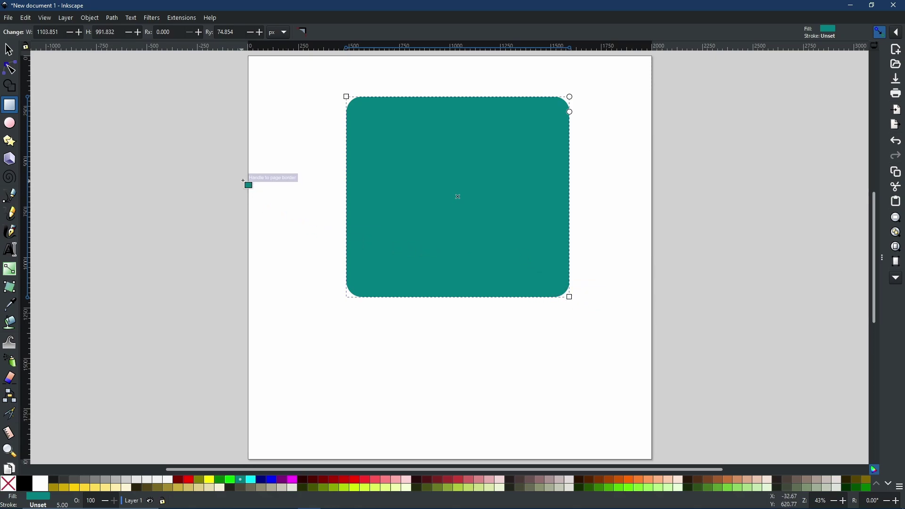
pyautogui.moveTo(267, 179); pyautogui.dragTo(481, 350)
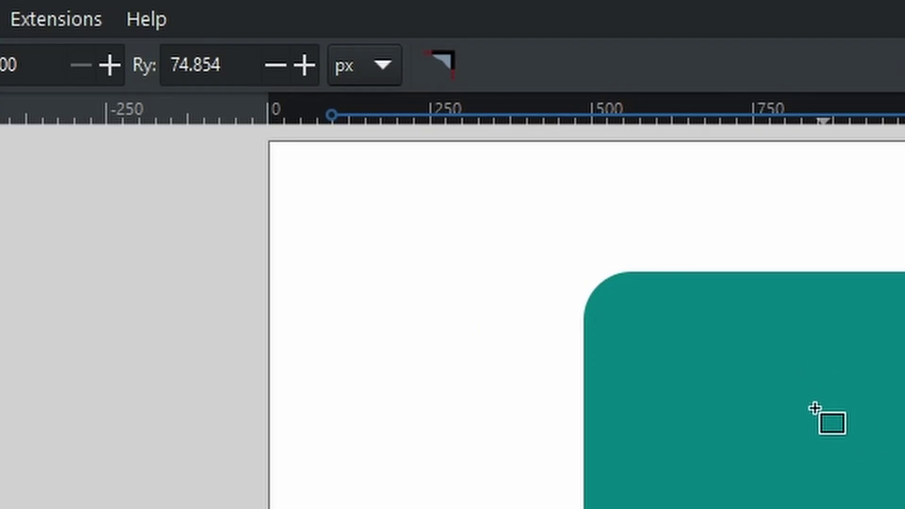
pyautogui.click(450, 70)
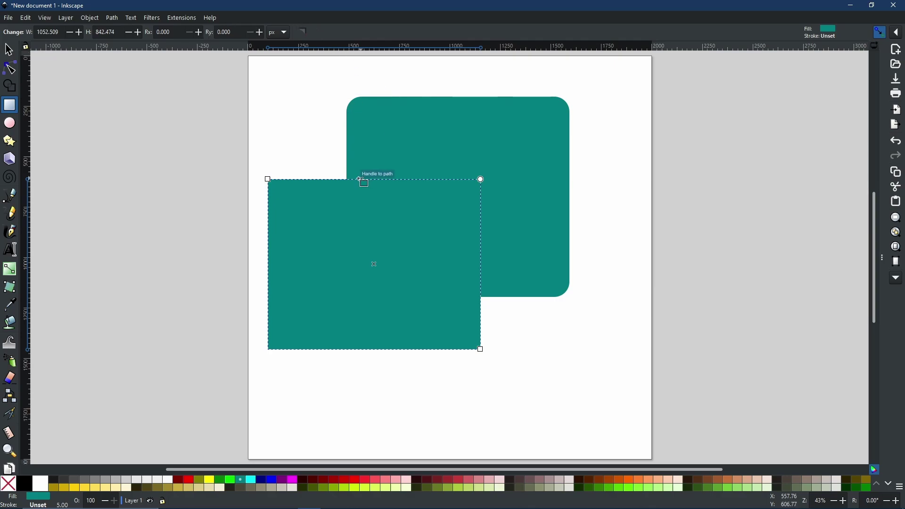
# Step: Draw a trial hexagon on the right of the page and colour it green, then red
pyautogui.click(9, 123)
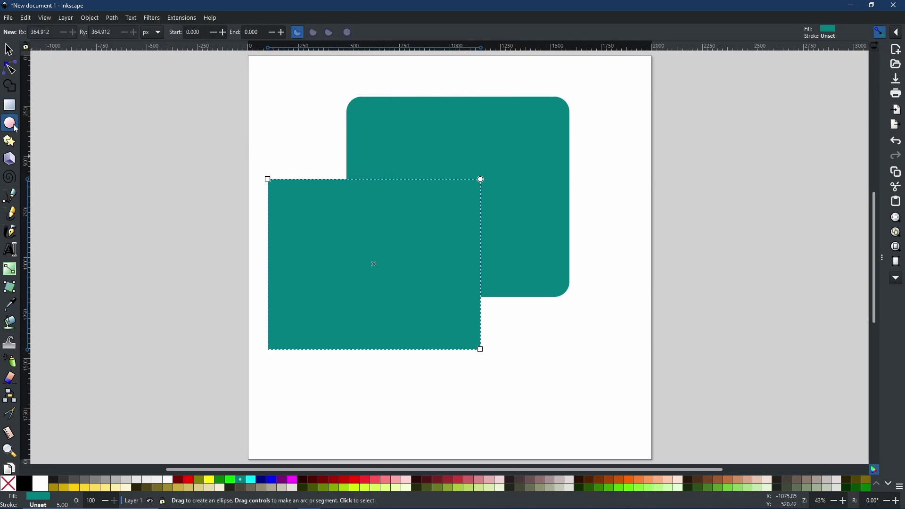
pyautogui.click(10, 141)
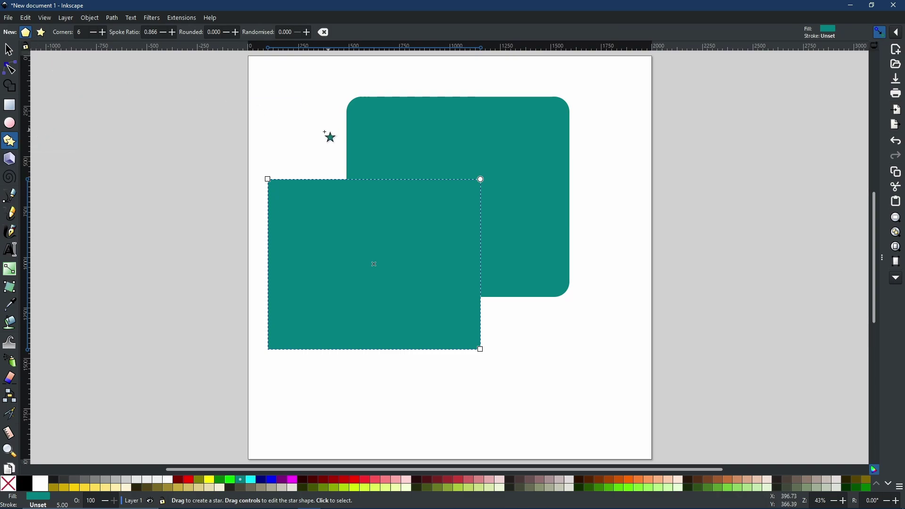
pyautogui.moveTo(601, 226); pyautogui.dragTo(766, 270)
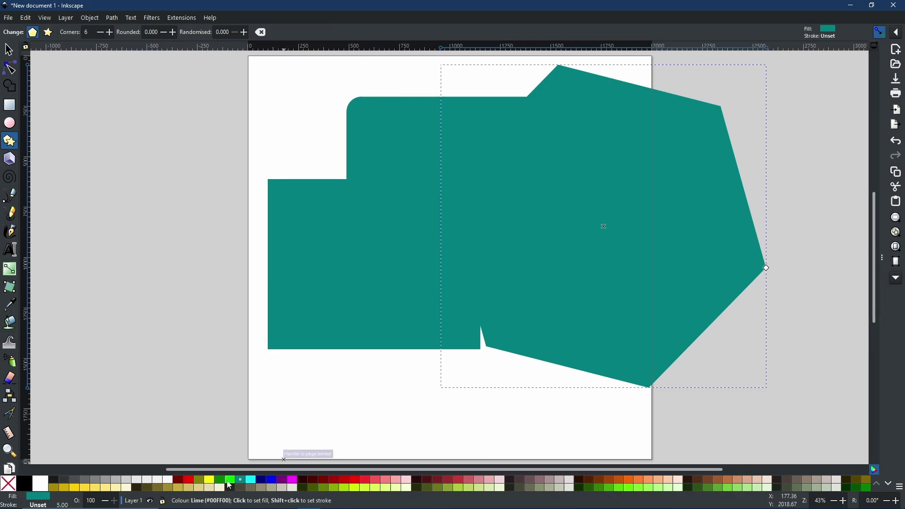
pyautogui.click(230, 480)
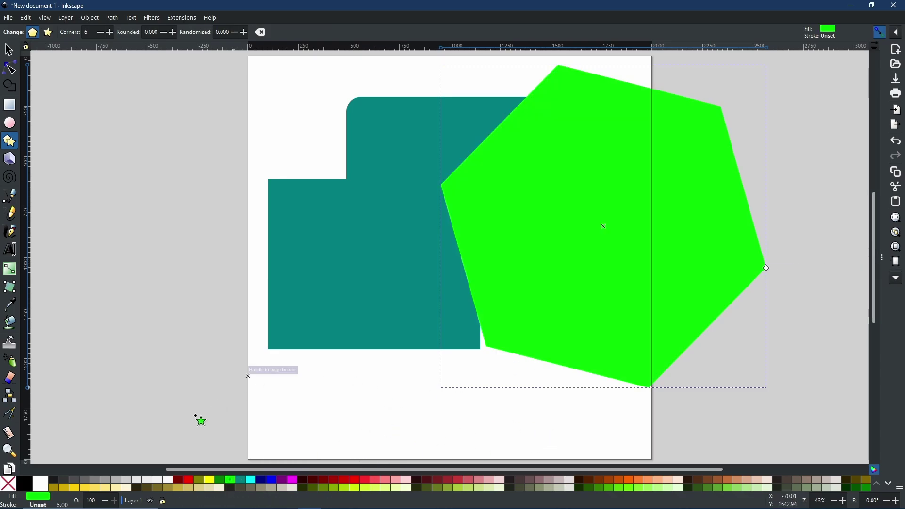
pyautogui.click(190, 481)
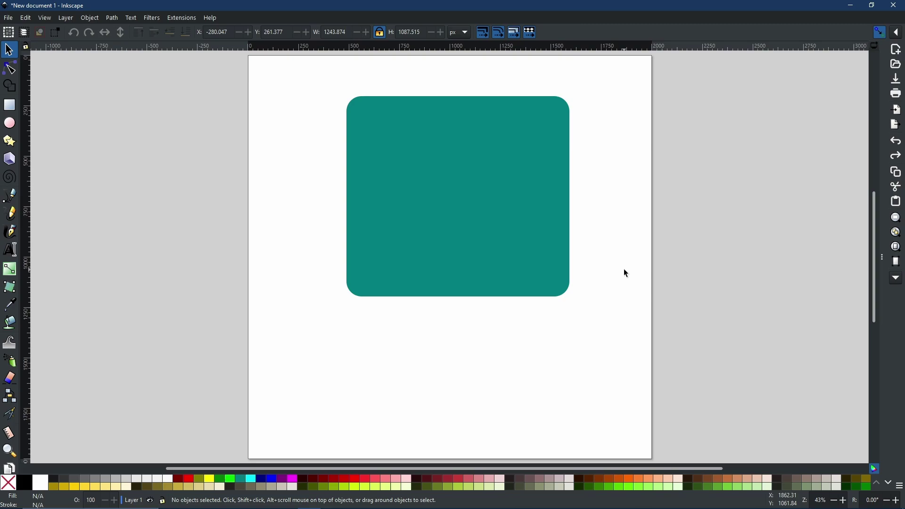
# Step: Move the rounded teal rectangle down and stretch it taller and slightly wider
pyautogui.click(452, 182)
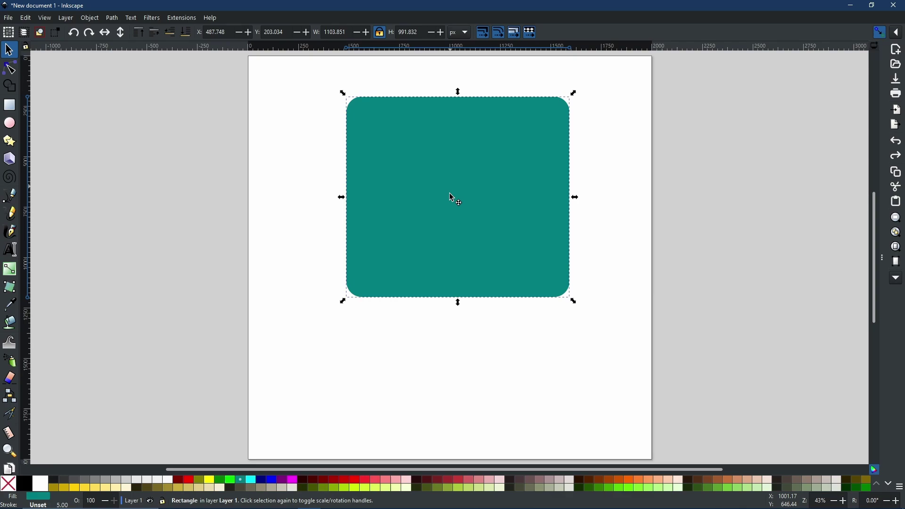
pyautogui.moveTo(453, 198); pyautogui.dragTo(451, 238)
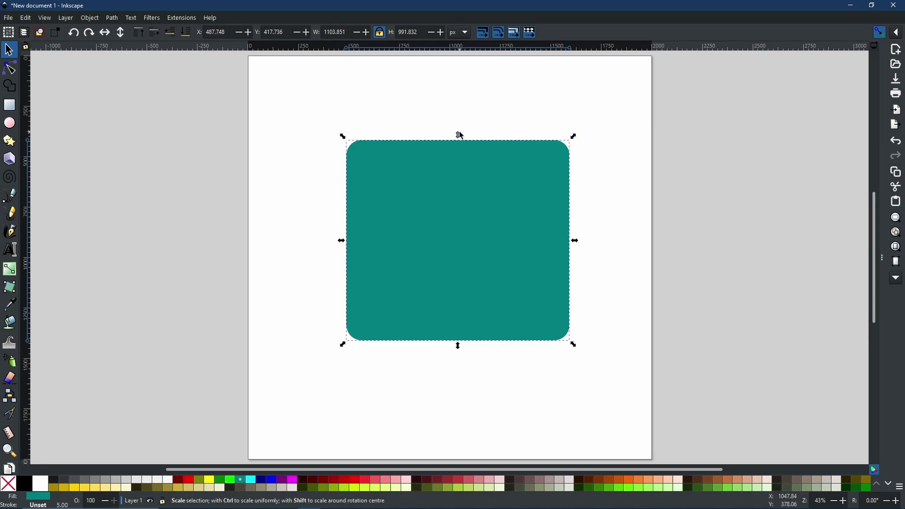
pyautogui.moveTo(458, 134); pyautogui.dragTo(459, 89)
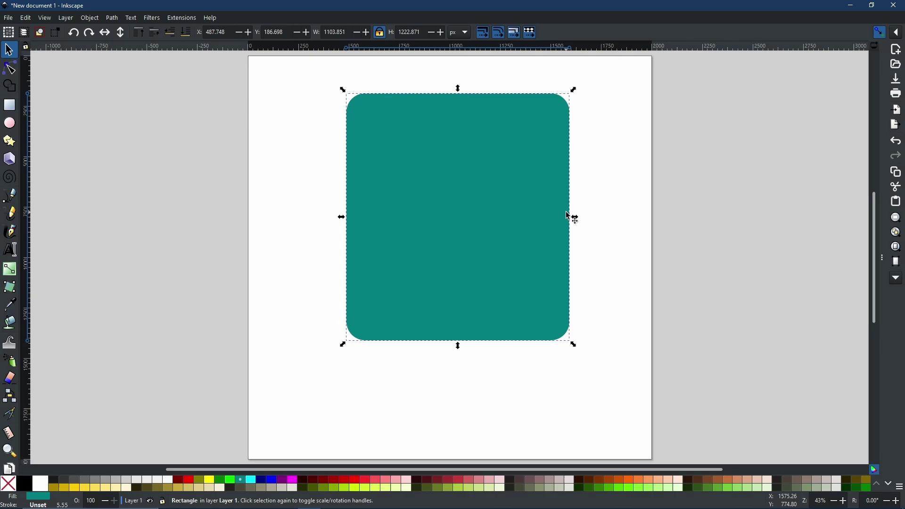
pyautogui.moveTo(576, 218)
pyautogui.mouseDown()
pyautogui.moveTo(600, 224)
pyautogui.moveTo(531, 206)
pyautogui.moveTo(582, 214)
pyautogui.mouseUp()
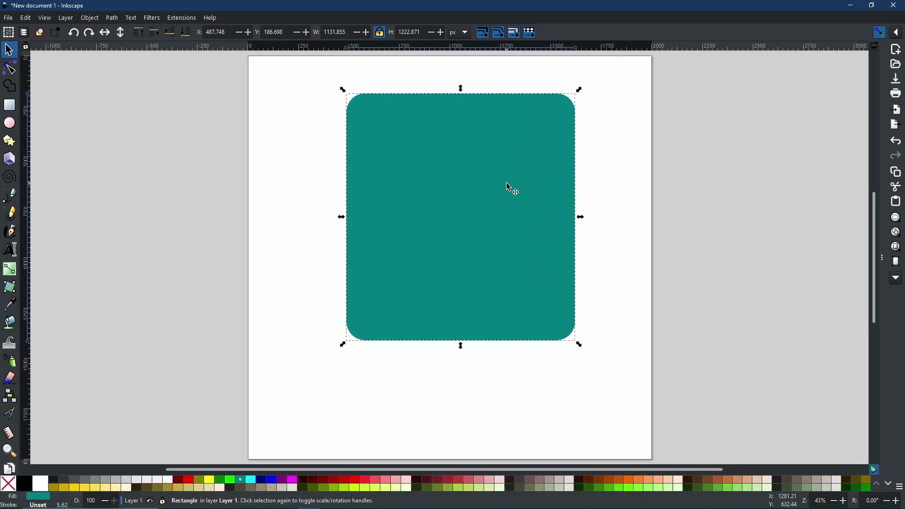
# Step: Rotate the rectangle around its centre, first by about 38 degrees, then further
pyautogui.click(486, 189)
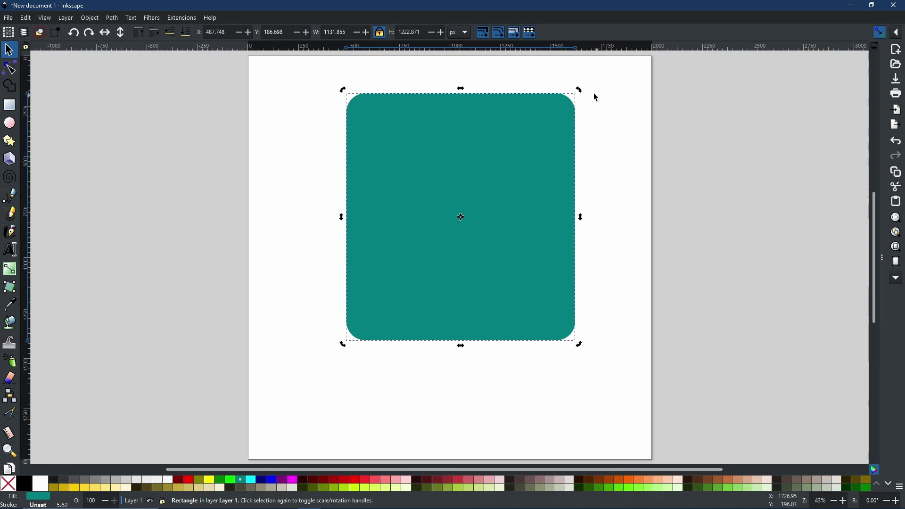
pyautogui.moveTo(582, 90); pyautogui.dragTo(401, 162)
pyautogui.moveTo(410, 221); pyautogui.dragTo(483, 217)
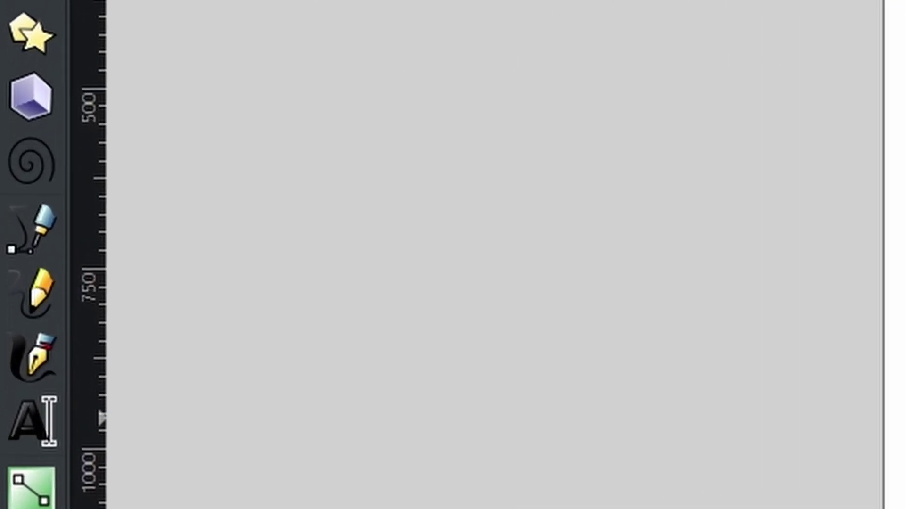
# Step: With the Pen tool, click the corners of a closed five-sided outline and begin another line
pyautogui.click(35, 228)
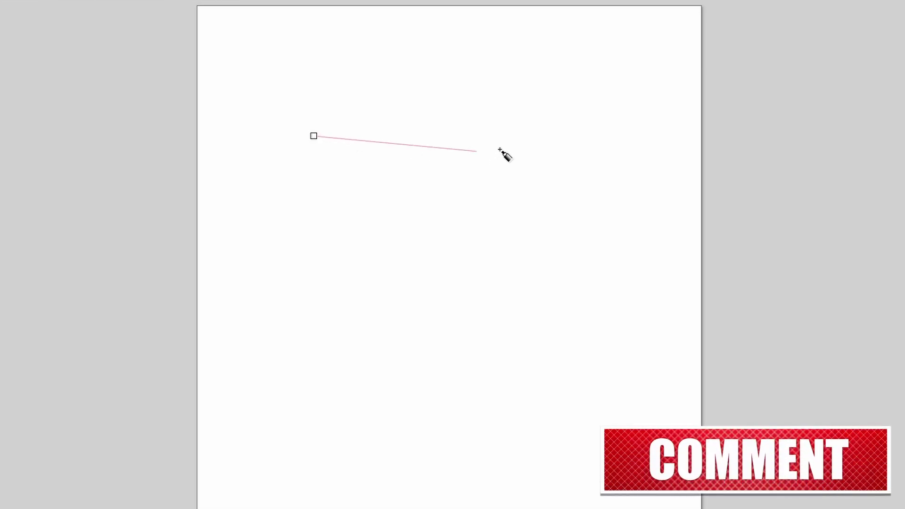
pyautogui.click(528, 94)
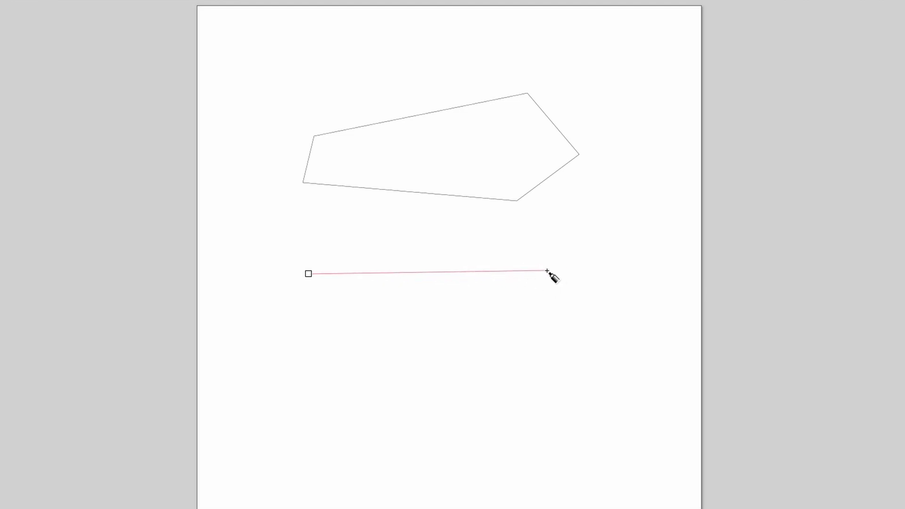
# Step: Drag curved Pen nodes and close the path into a smooth spoon-like blob below the polygon
pyautogui.moveTo(547, 271); pyautogui.dragTo(612, 221)
pyautogui.click(662, 309)
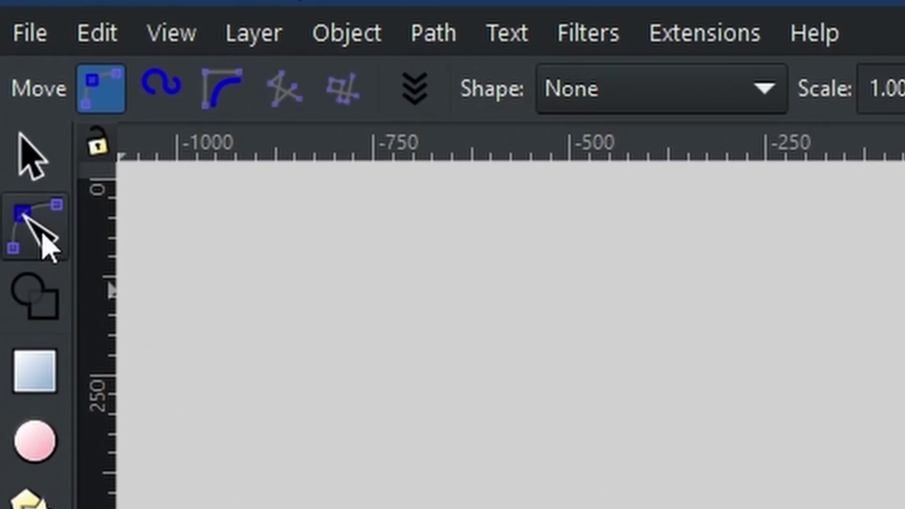
# Step: With the Node tool, raise the polygon's top corners, push its right corner inward, and shift two nodes
pyautogui.click(42, 238)
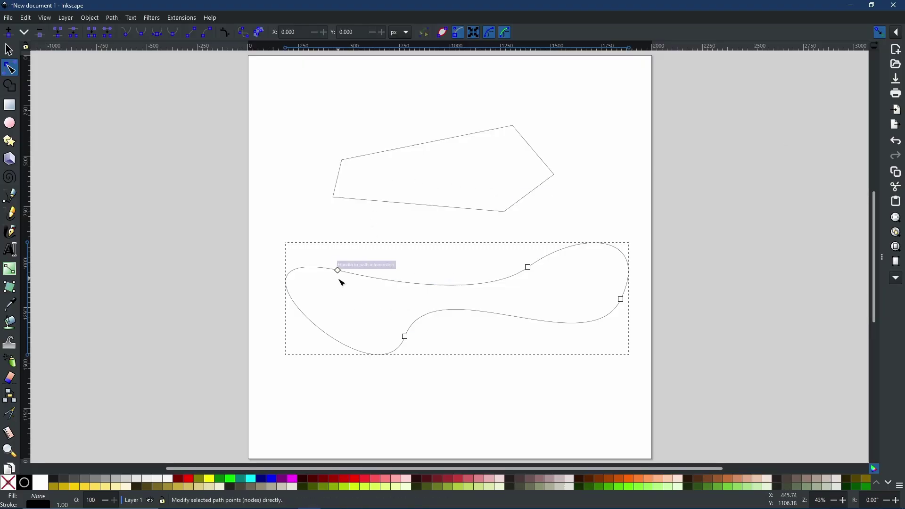
pyautogui.click(442, 206)
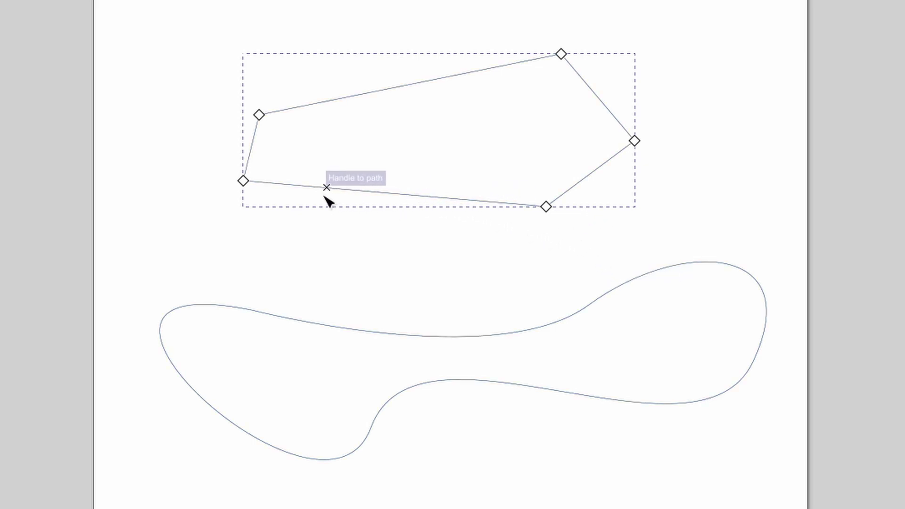
pyautogui.moveTo(259, 115); pyautogui.dragTo(187, 47)
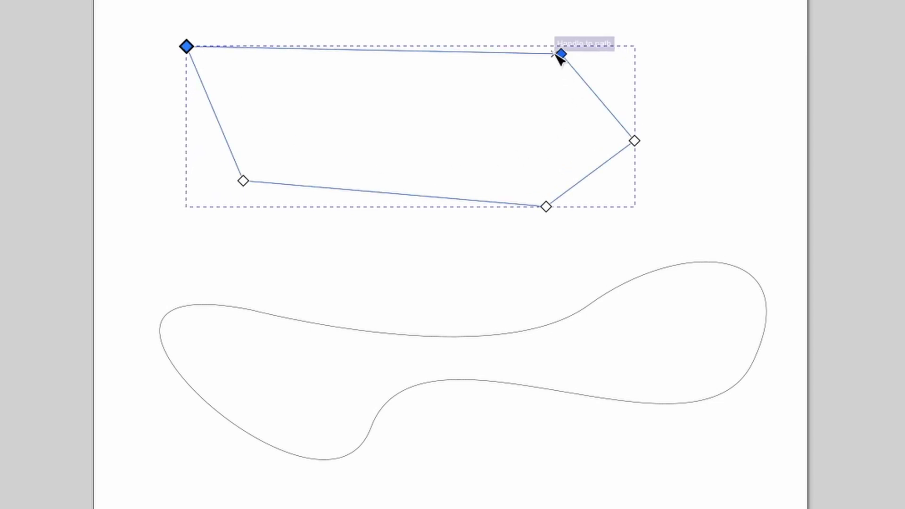
pyautogui.moveTo(561, 54); pyautogui.dragTo(602, 10)
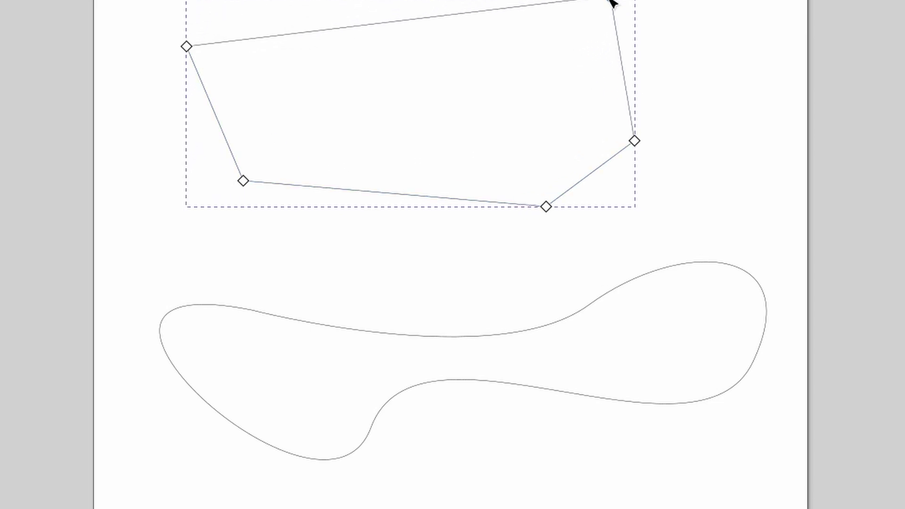
pyautogui.moveTo(635, 140); pyautogui.dragTo(469, 103)
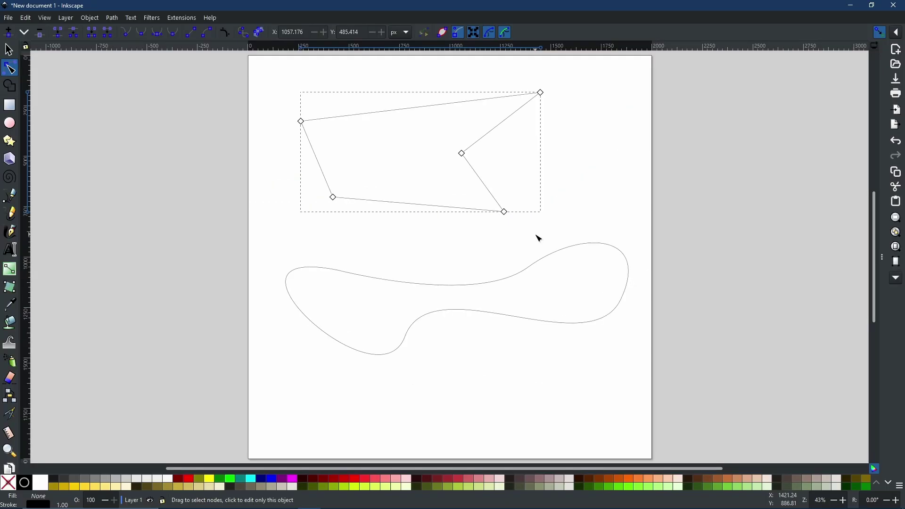
pyautogui.moveTo(427, 131); pyautogui.dragTo(424, 131)
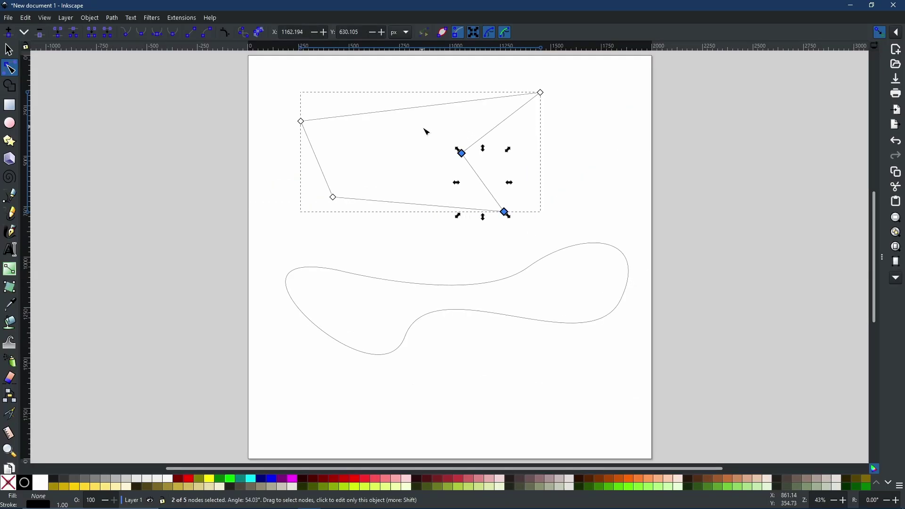